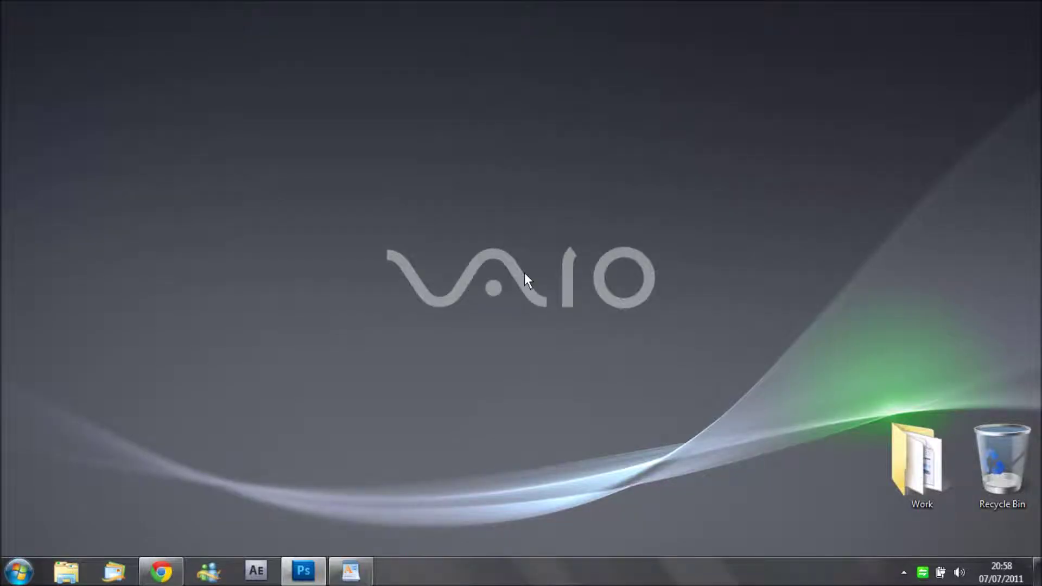
- Restore the WordPad tutorial notes window from the taskbar
{"action": "left_click", "coordinate": [333, 584]}
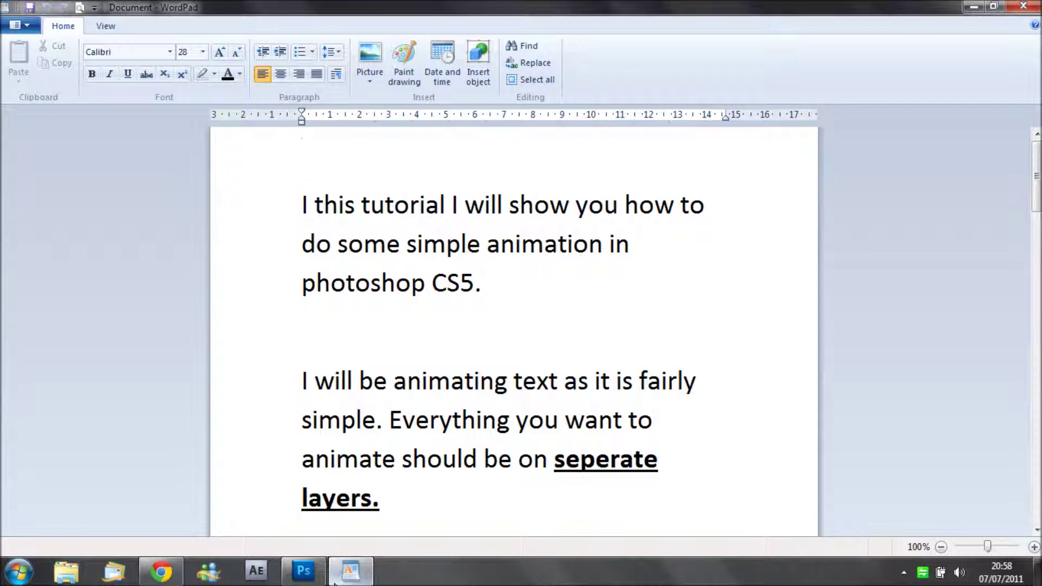
- Scroll the notes to Step 1 on the animation workspace and frame animation
{"action": "left_click_drag", "start_coordinate": [1037, 199], "coordinate": [1040, 268]}
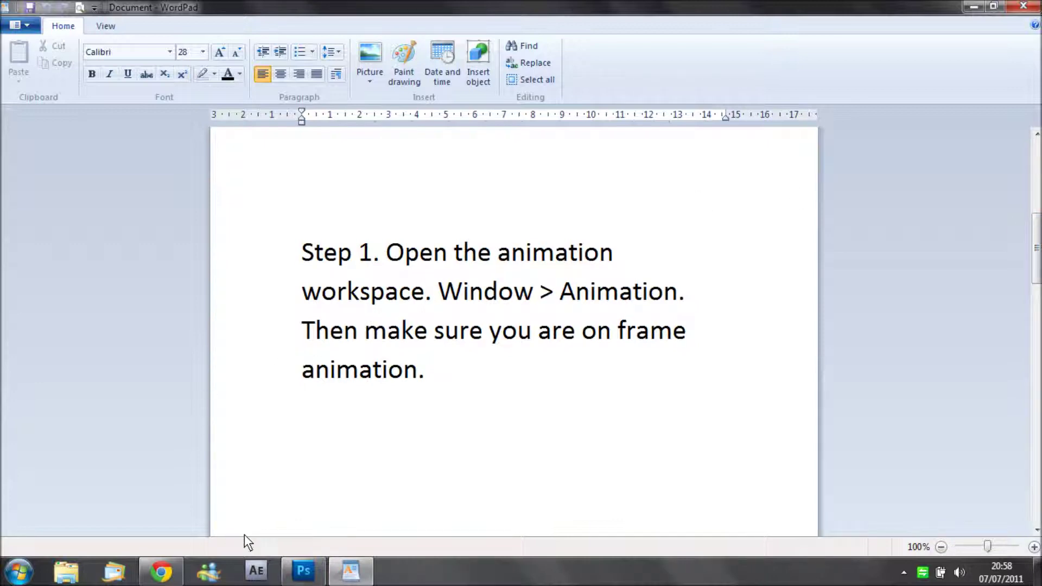
{"action": "left_click", "coordinate": [303, 570]}
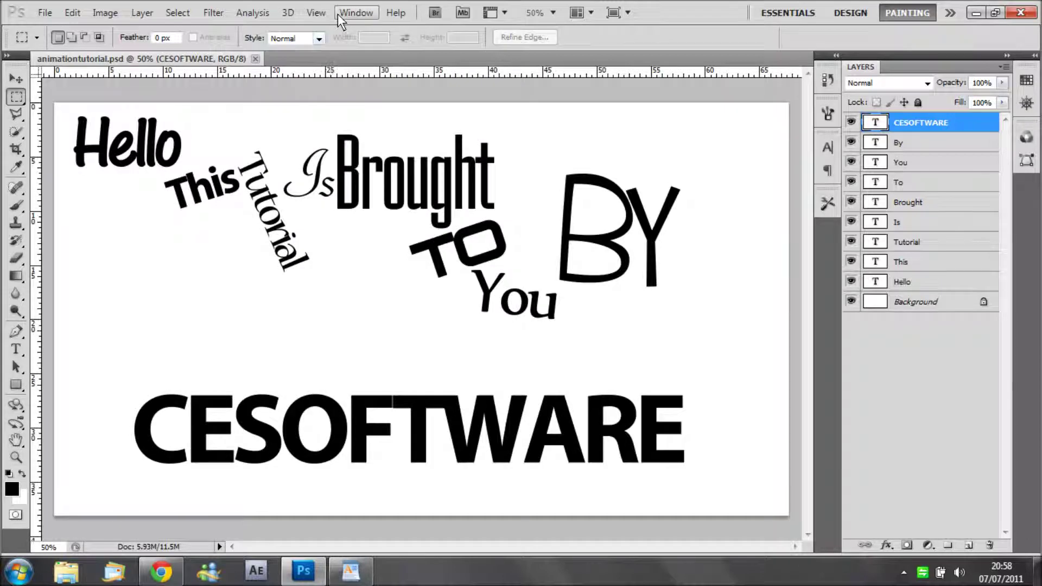
- Open the Window > Animation panel and keep it in frame-by-frame view
{"action": "left_click", "coordinate": [352, 12]}
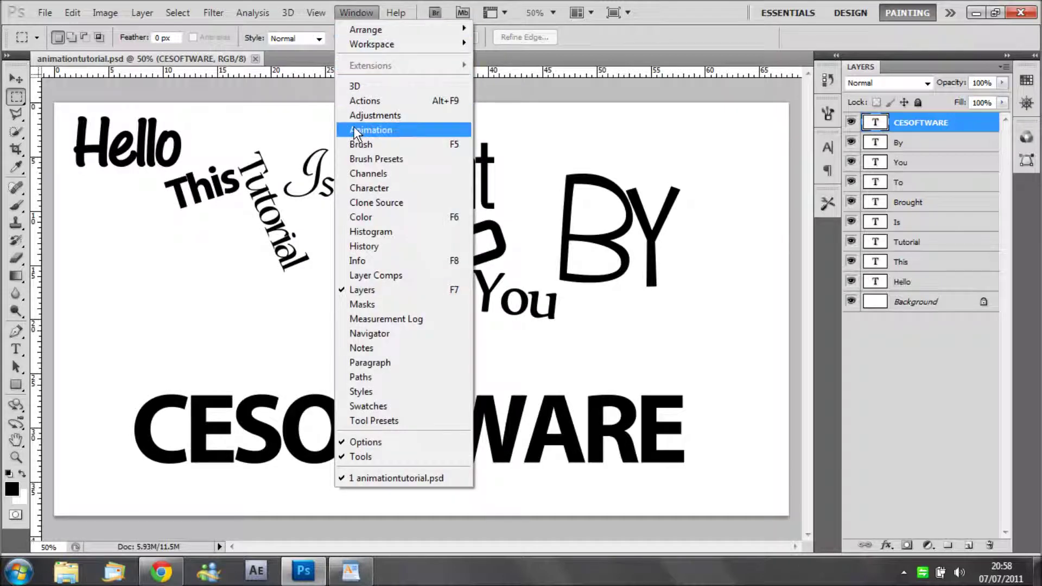
{"action": "left_click", "coordinate": [387, 133]}
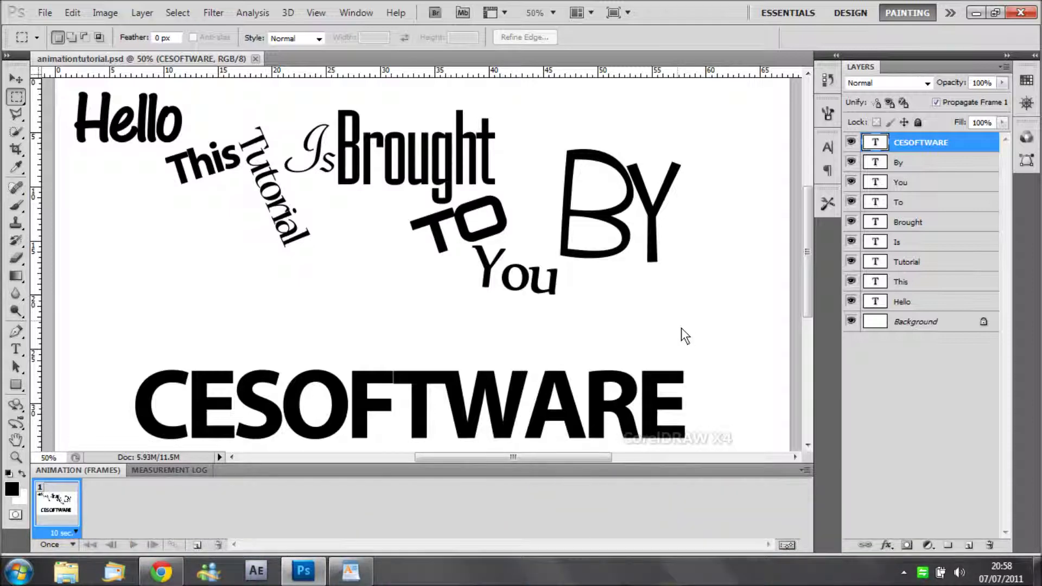
{"action": "left_click", "coordinate": [792, 544]}
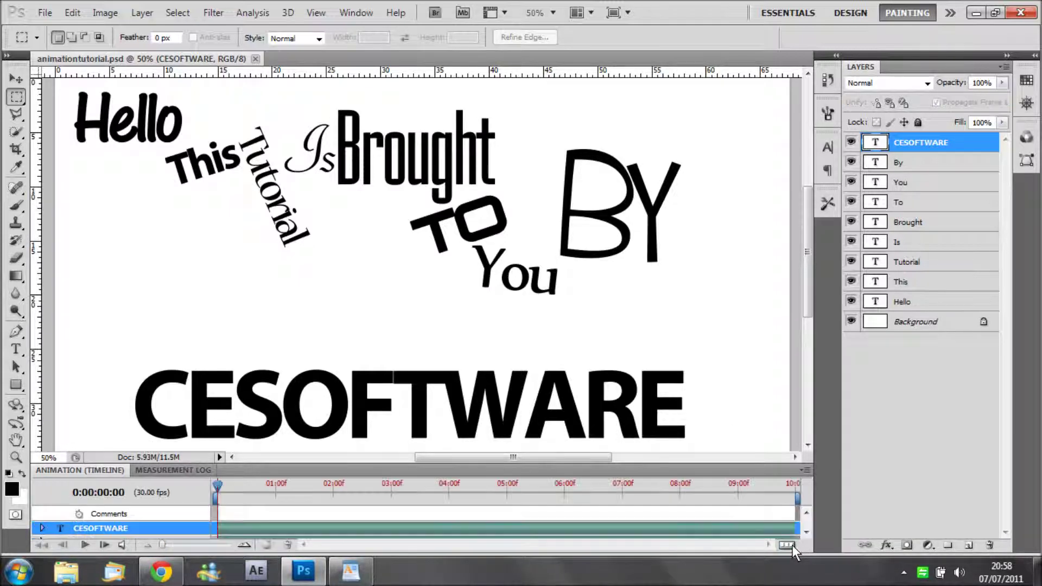
{"action": "left_click", "coordinate": [785, 545]}
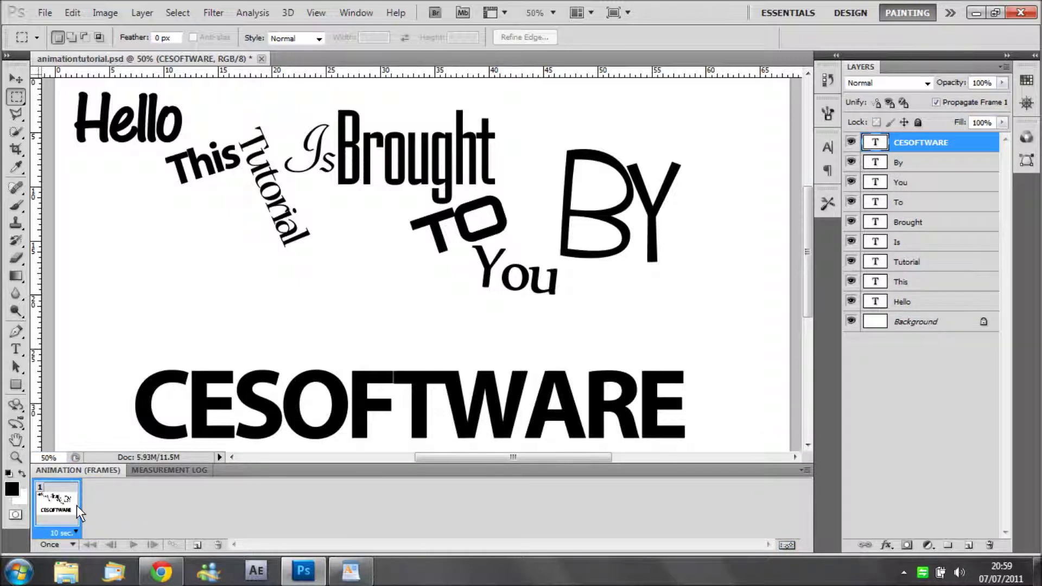
- Read the Step 2 notes, then hide every word layer except Hello
{"action": "left_click", "coordinate": [350, 571]}
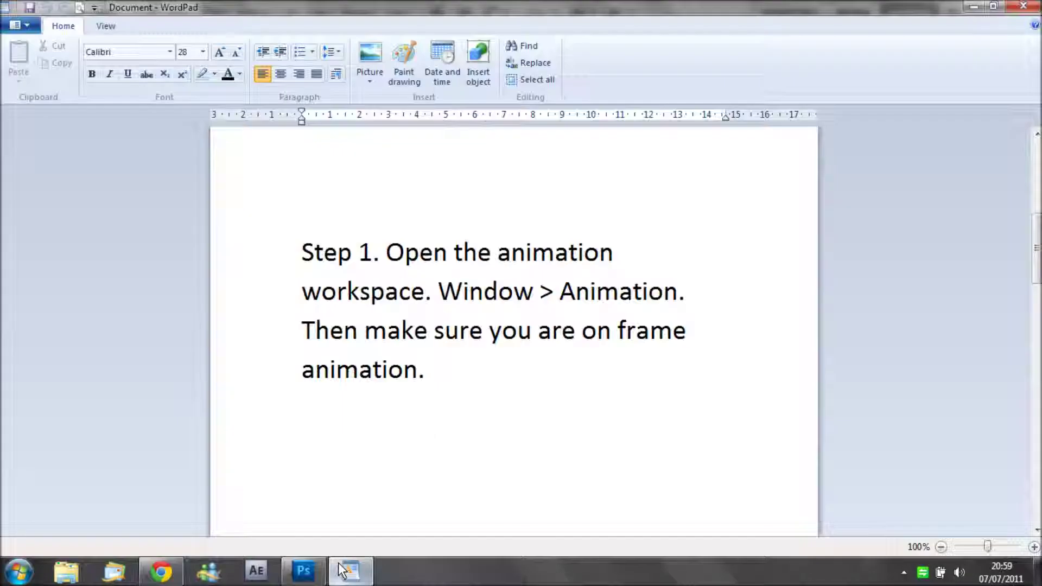
{"action": "left_click_drag", "start_coordinate": [1036, 262], "coordinate": [1038, 317]}
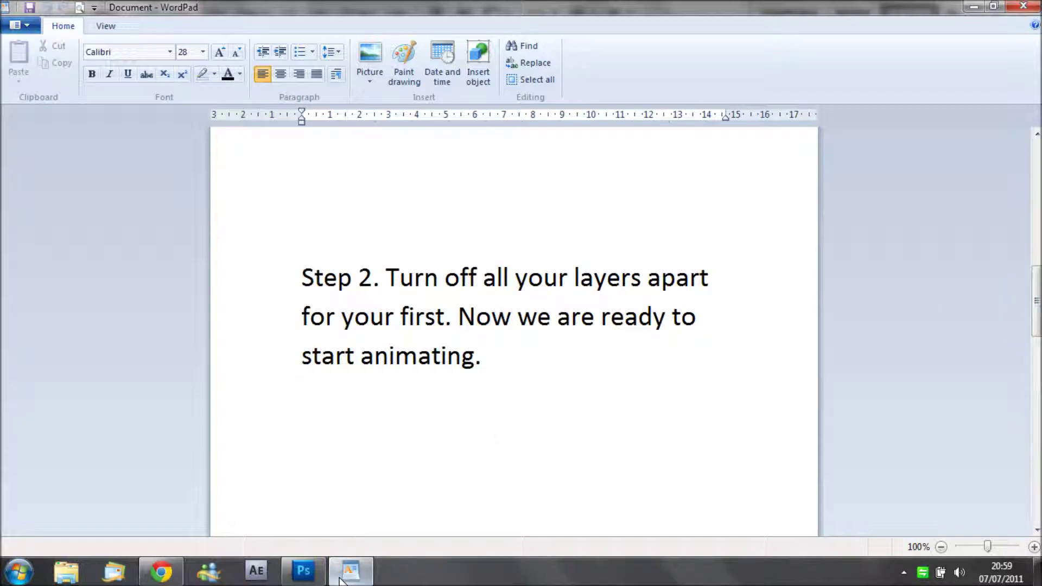
{"action": "left_click", "coordinate": [303, 572]}
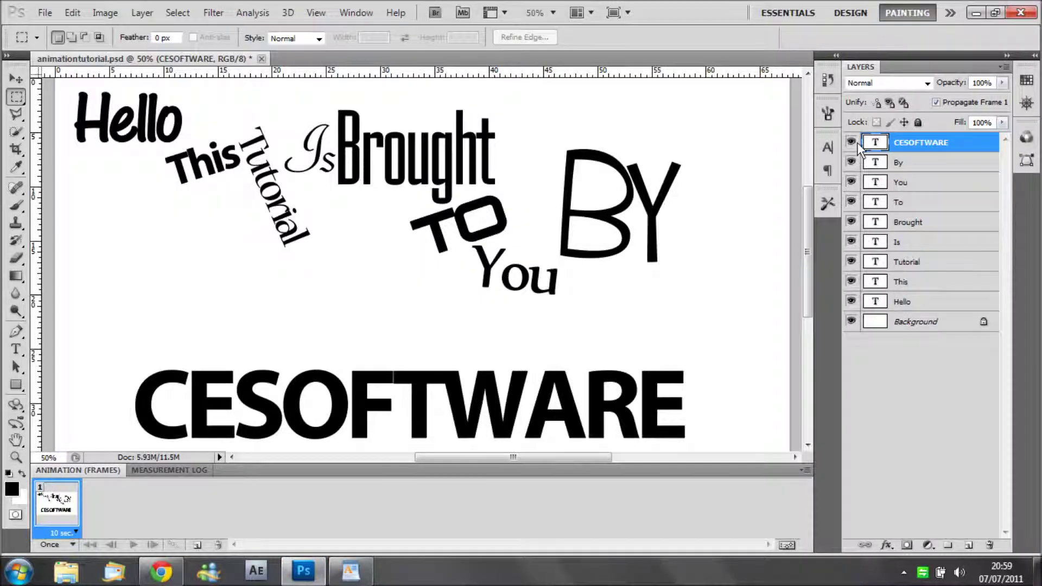
{"action": "left_click_drag", "start_coordinate": [857, 142], "coordinate": [855, 254]}
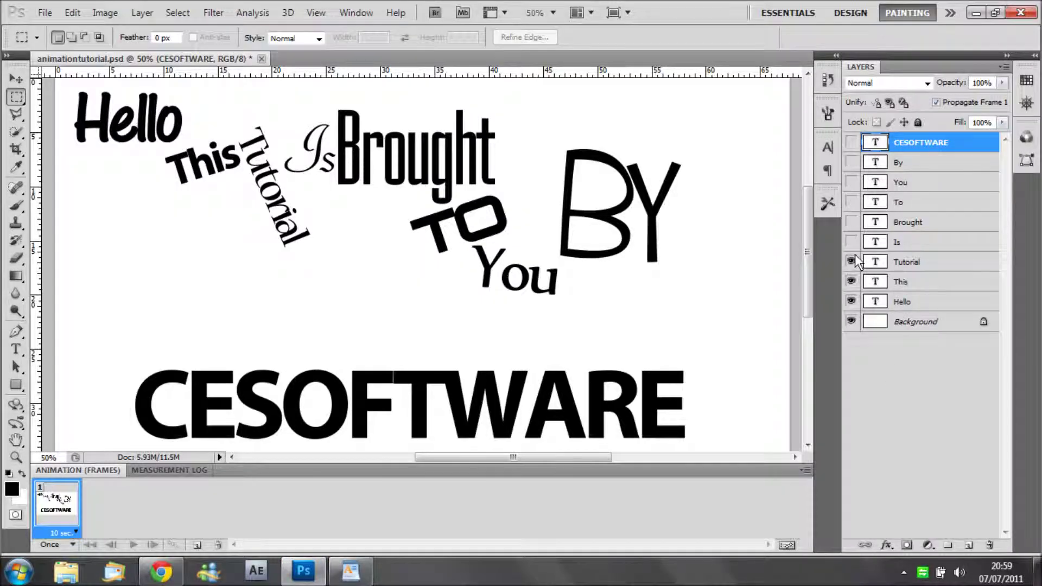
{"action": "left_click", "coordinate": [852, 302]}
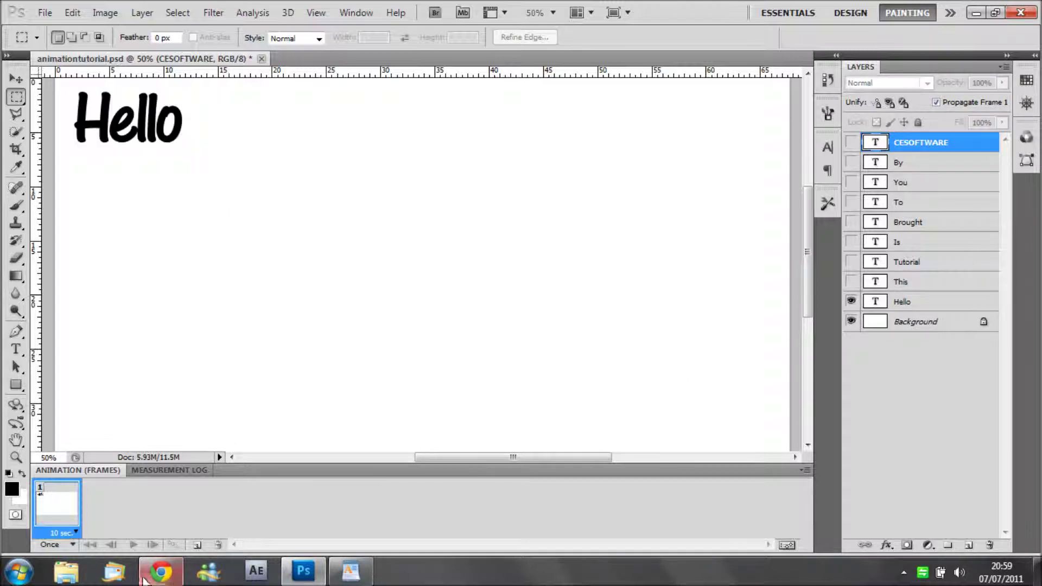
{"action": "left_click", "coordinate": [351, 571]}
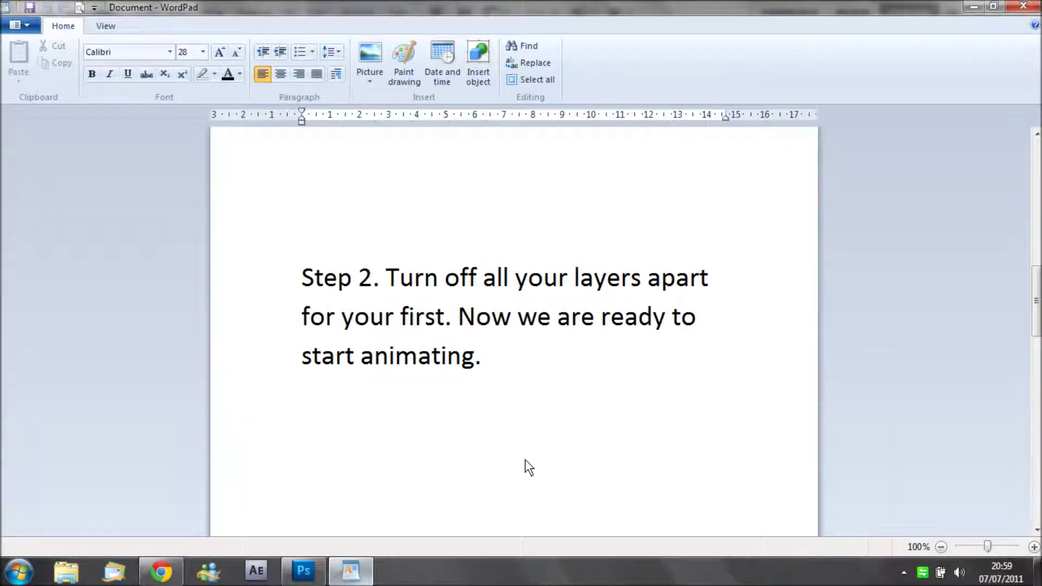
- Scroll the notes to Step 3 on duplicating a frame per word layer
{"action": "left_click_drag", "start_coordinate": [1036, 300], "coordinate": [1036, 356]}
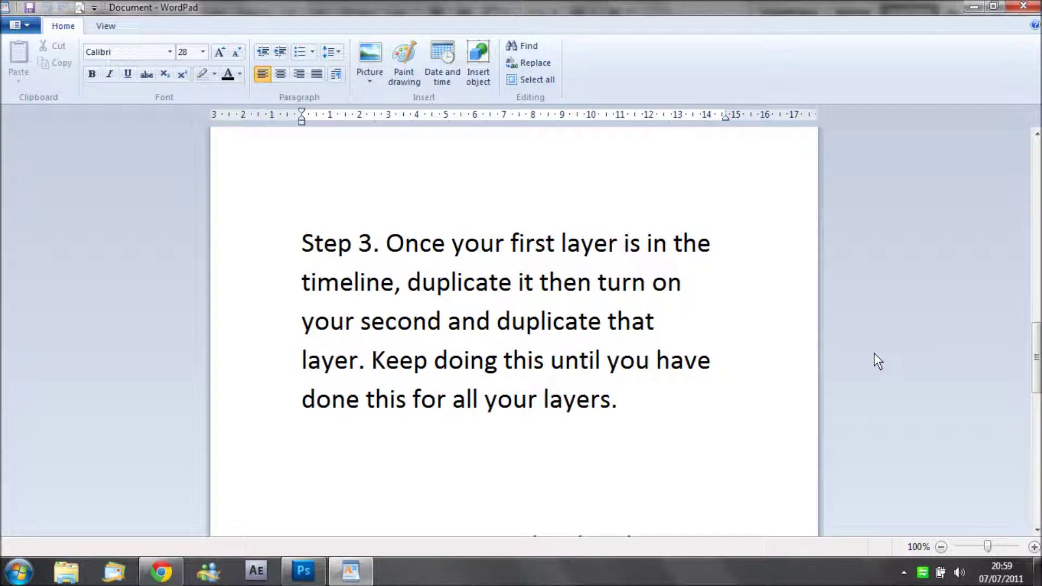
{"action": "left_click", "coordinate": [303, 575]}
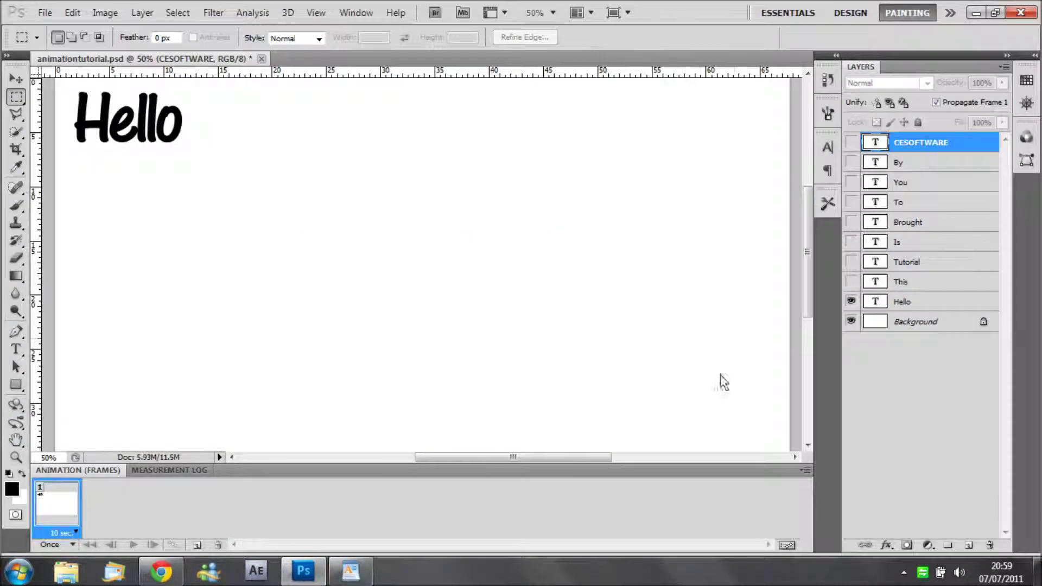
- Add frames 2–5, revealing This, Tutorial, Is and Brought in turn
{"action": "left_click", "coordinate": [197, 546]}
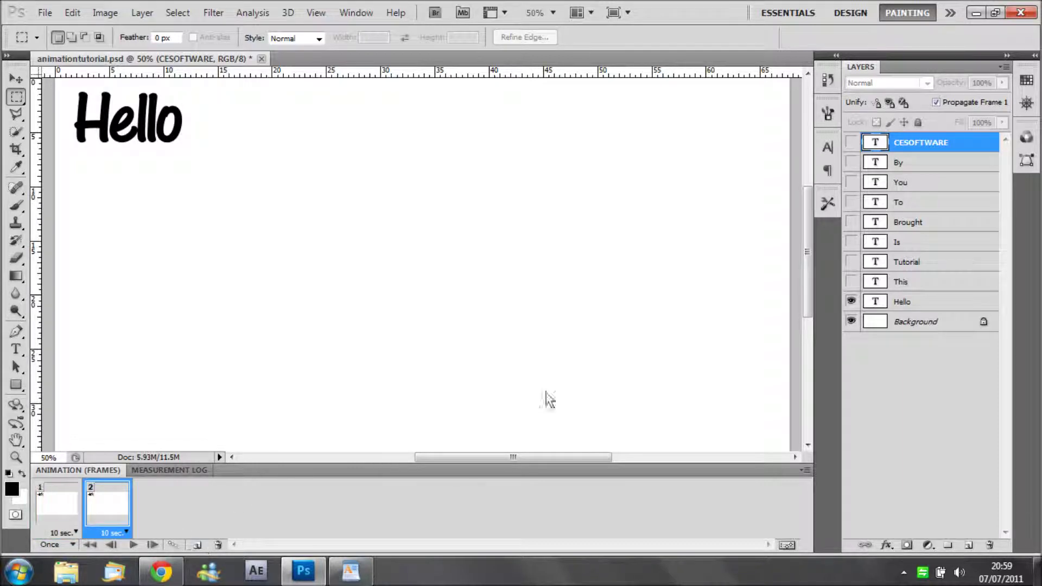
{"action": "left_click", "coordinate": [851, 281]}
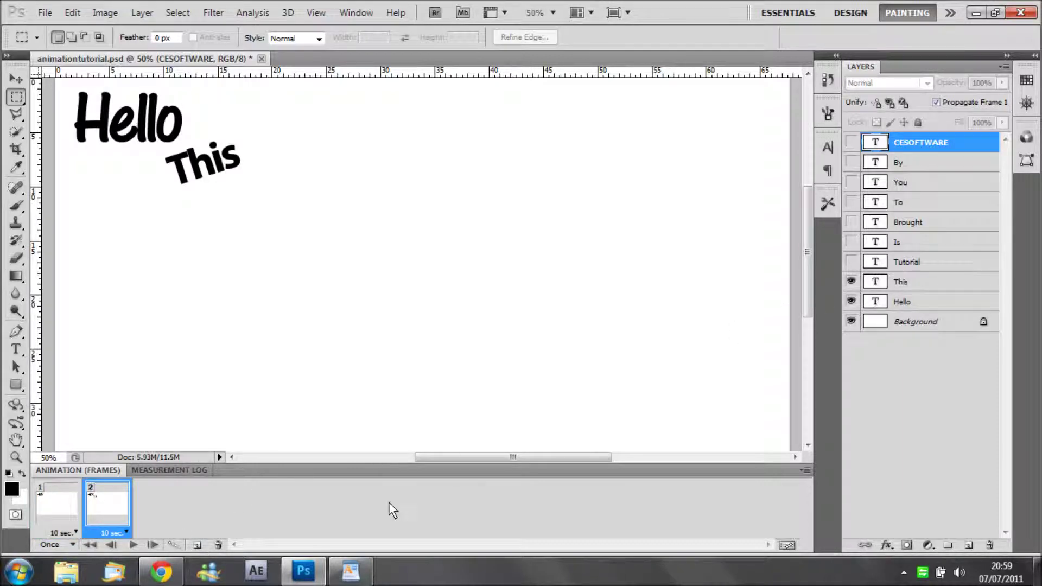
{"action": "left_click", "coordinate": [191, 544]}
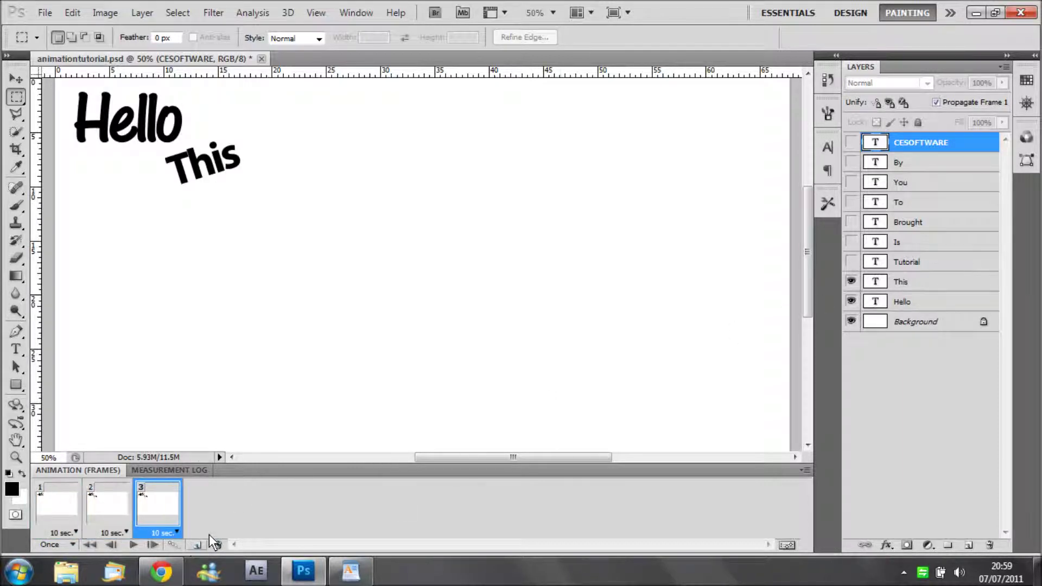
{"action": "left_click", "coordinate": [851, 262]}
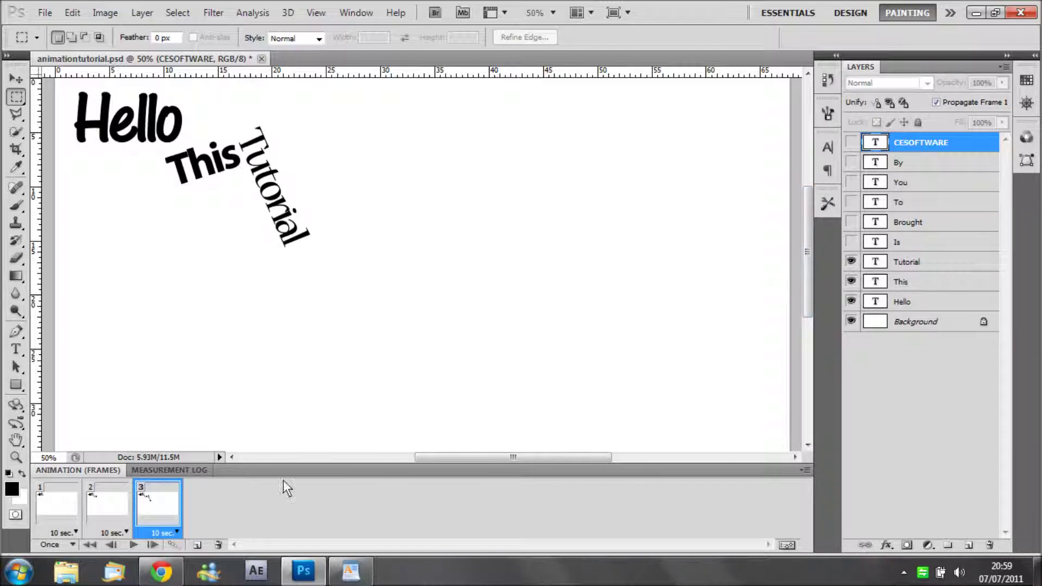
{"action": "left_click", "coordinate": [198, 545]}
{"action": "left_click", "coordinate": [851, 242]}
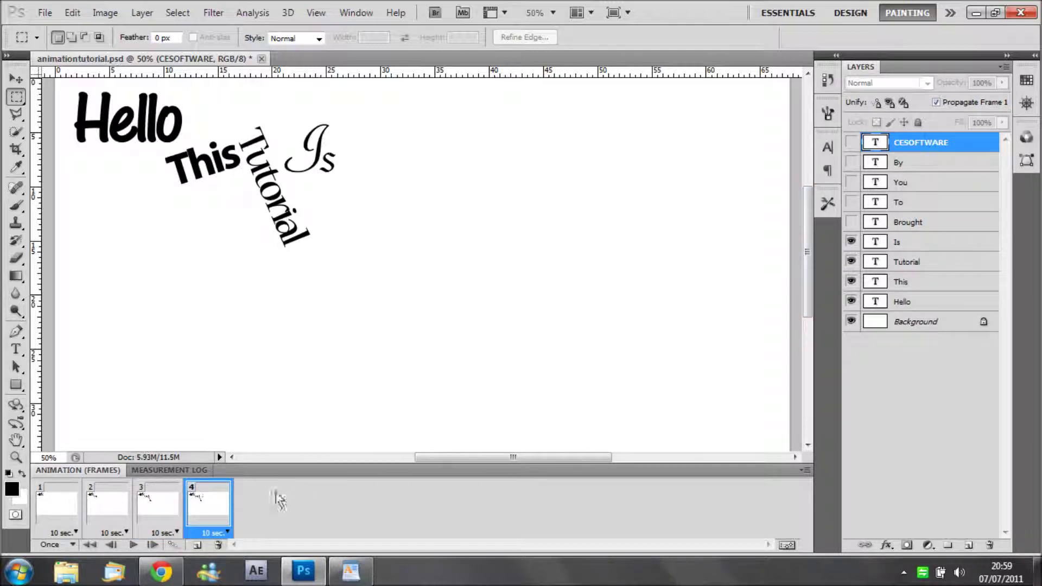
{"action": "left_click", "coordinate": [198, 544]}
{"action": "left_click", "coordinate": [850, 222]}
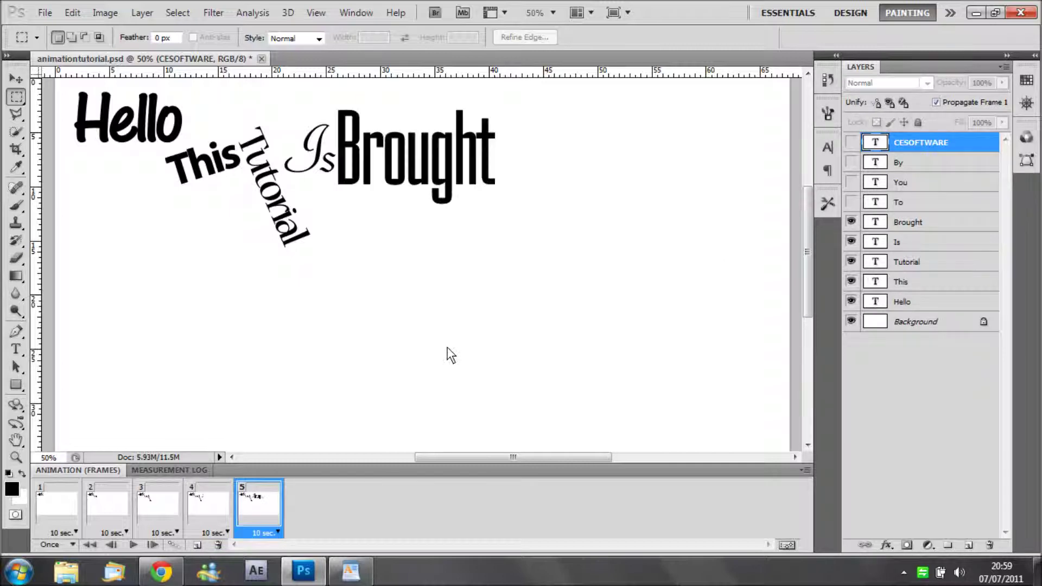
- Add frames 6–10, revealing TO, You, BY and CESOFTWARE, plus a final duplicate
{"action": "left_click", "coordinate": [193, 546]}
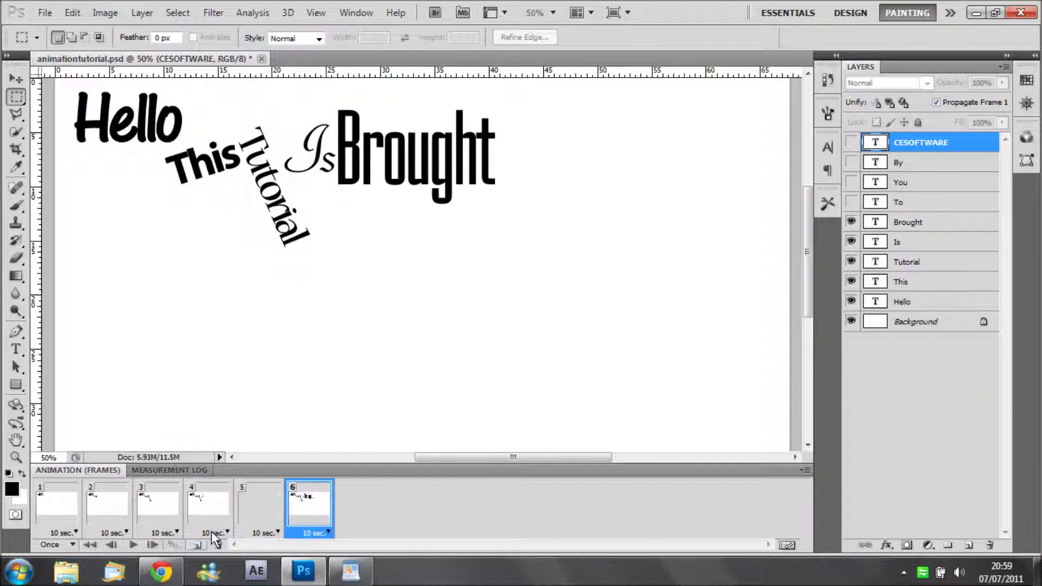
{"action": "left_click", "coordinate": [851, 202]}
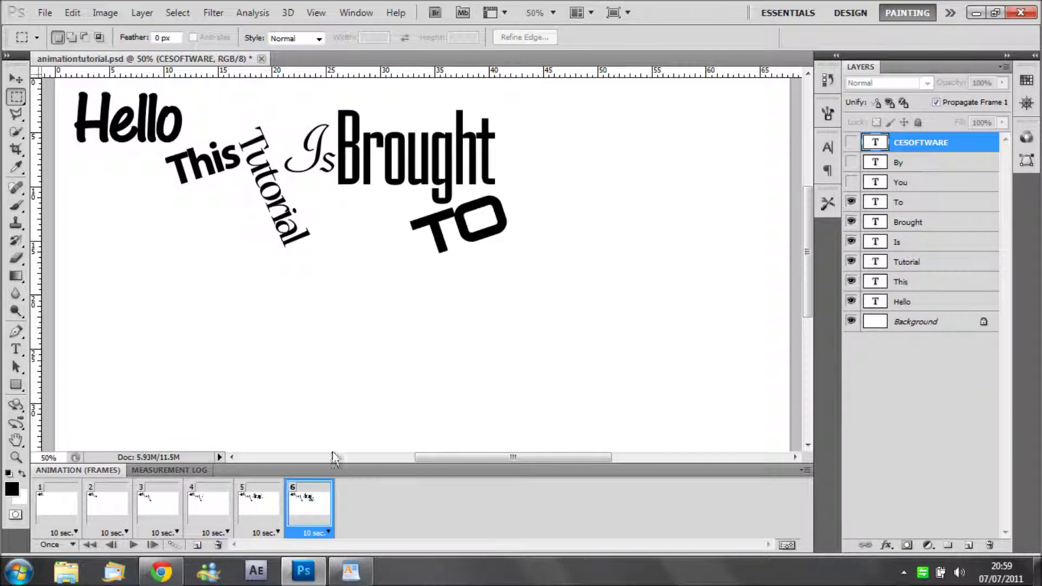
{"action": "left_click", "coordinate": [193, 547]}
{"action": "left_click", "coordinate": [851, 182]}
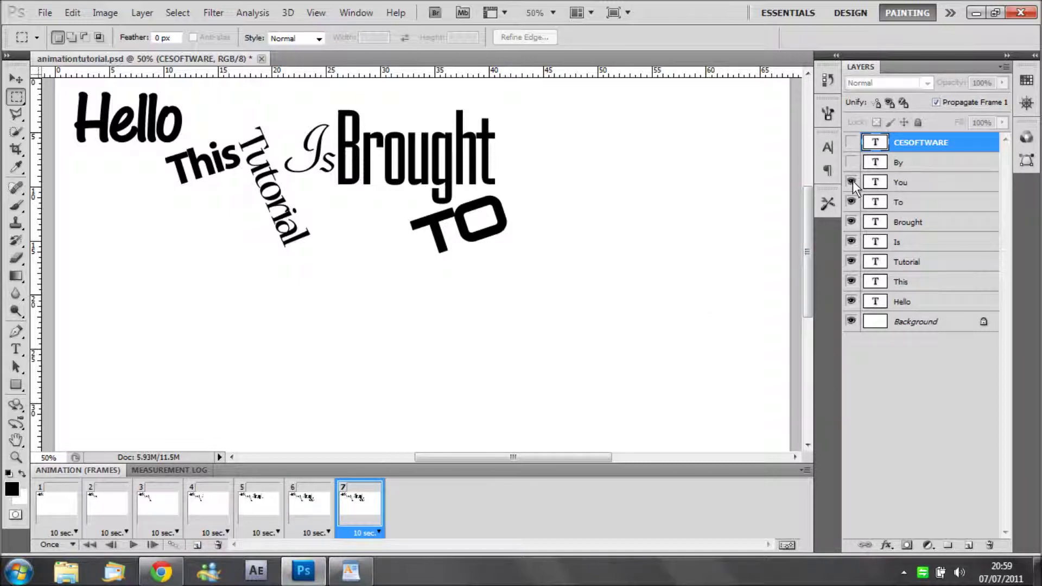
{"action": "left_click", "coordinate": [198, 545]}
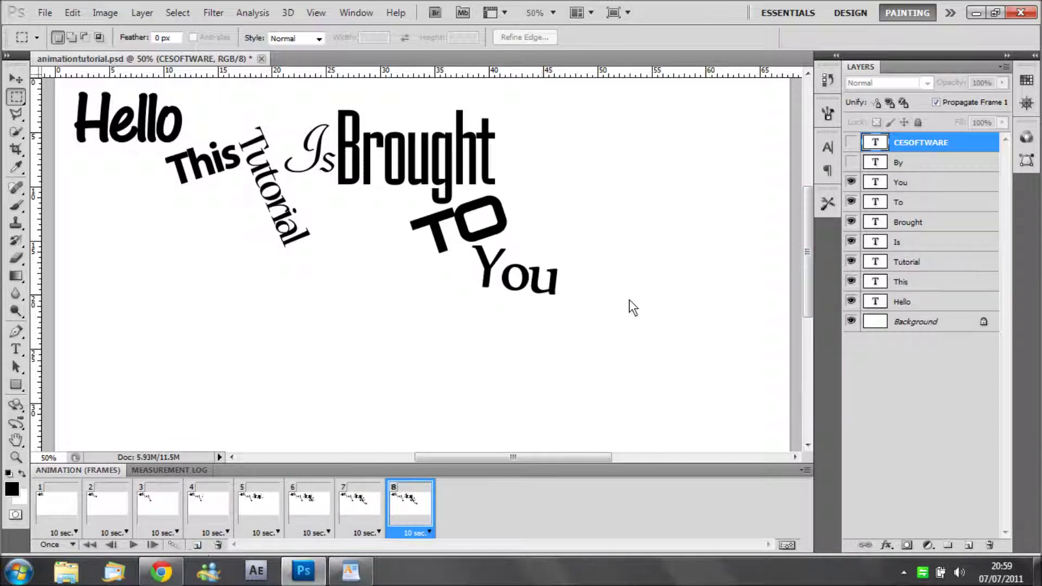
{"action": "left_click", "coordinate": [851, 162]}
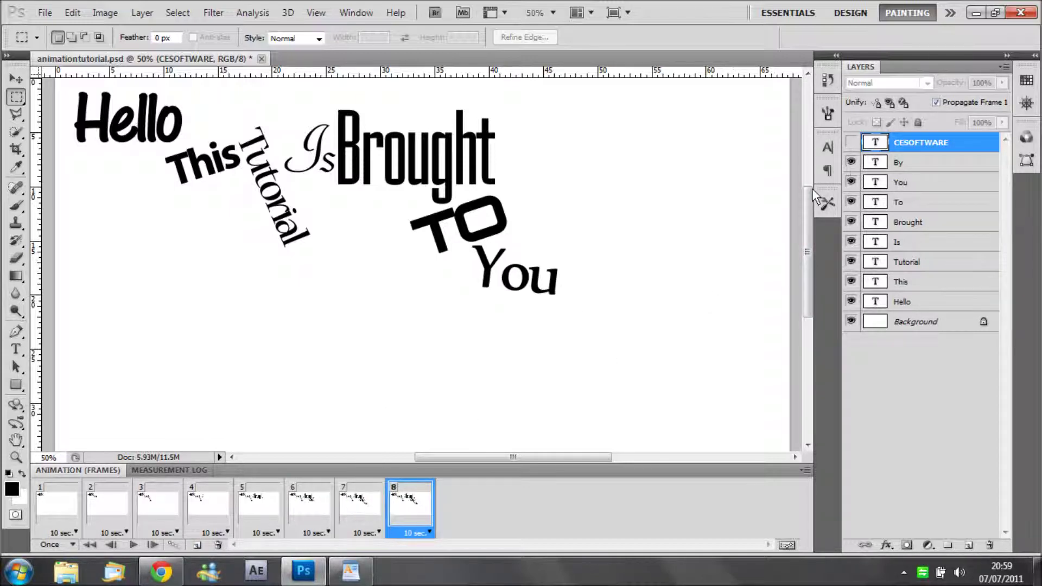
{"action": "left_click", "coordinate": [199, 544]}
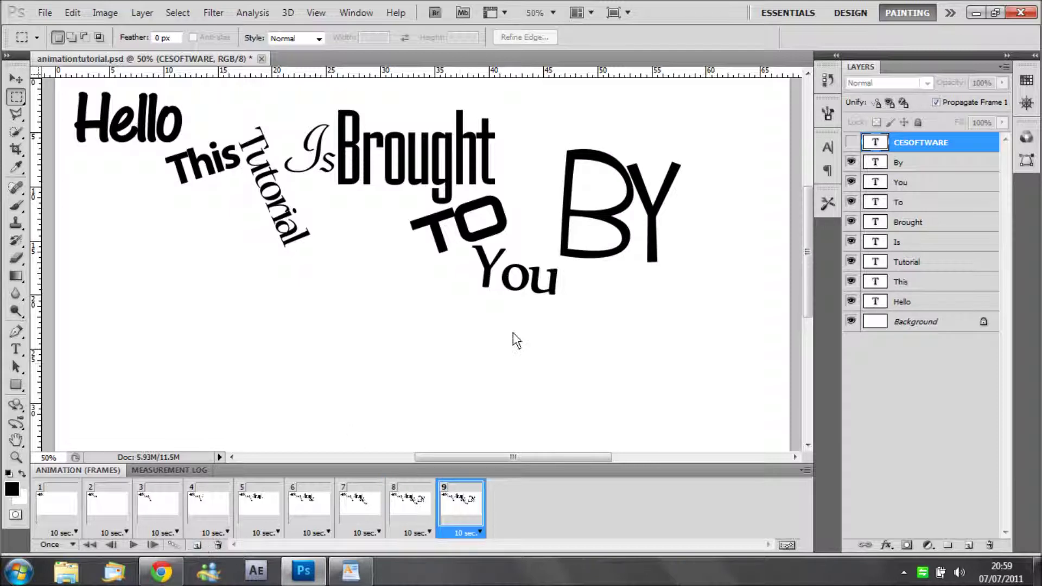
{"action": "left_click", "coordinate": [850, 143]}
{"action": "left_click", "coordinate": [199, 545]}
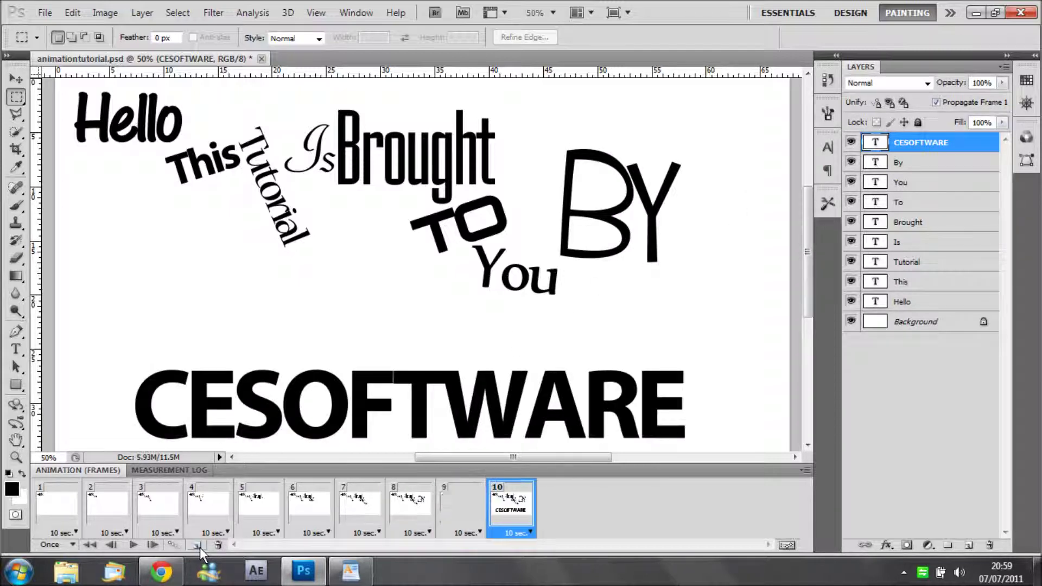
{"action": "left_click", "coordinate": [351, 571]}
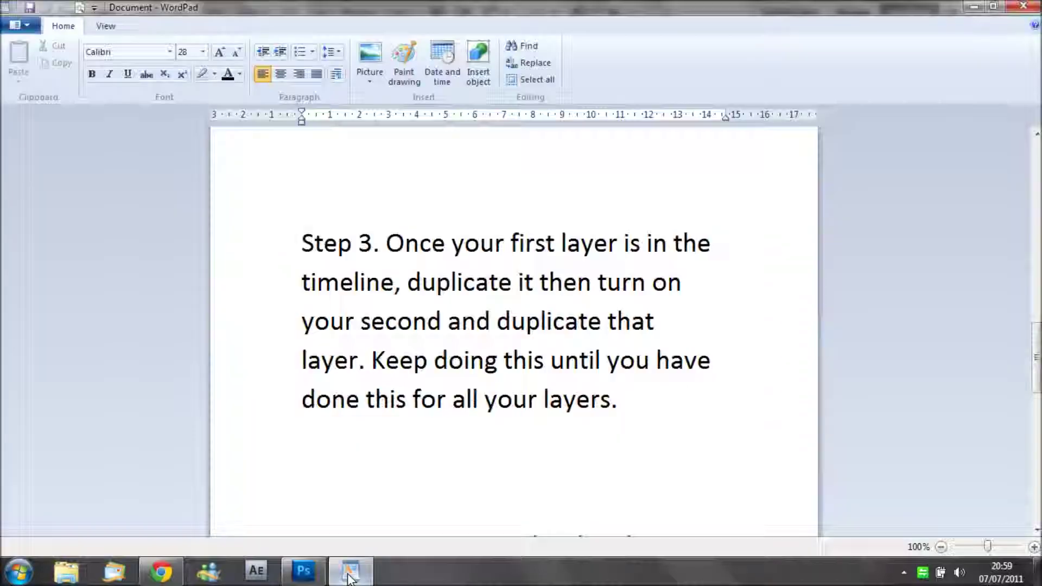
- Scroll the notes to Step 4 on frame delay and looping
{"action": "left_click_drag", "start_coordinate": [1036, 358], "coordinate": [1036, 429]}
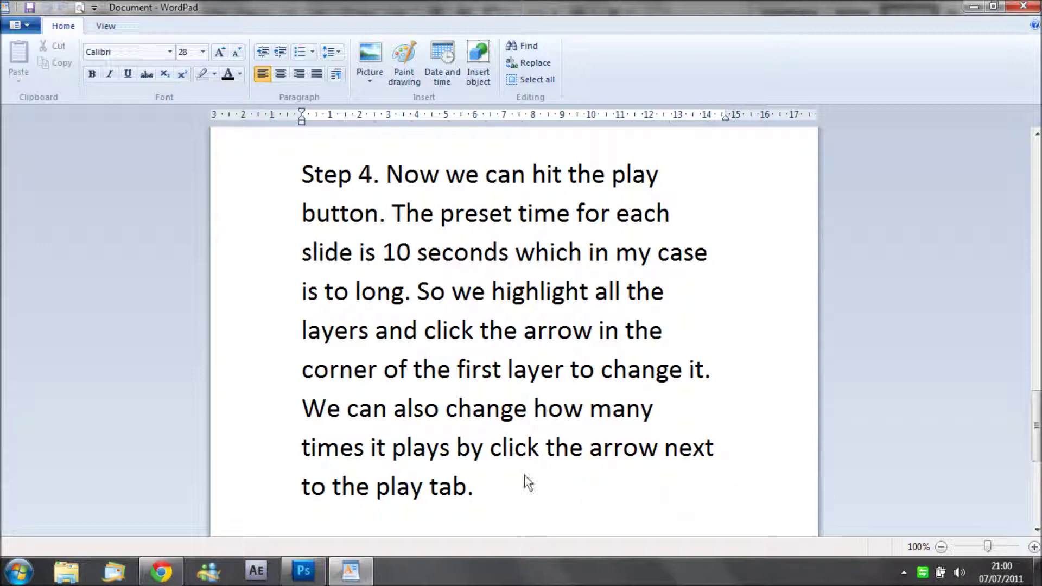
{"action": "left_click", "coordinate": [311, 576]}
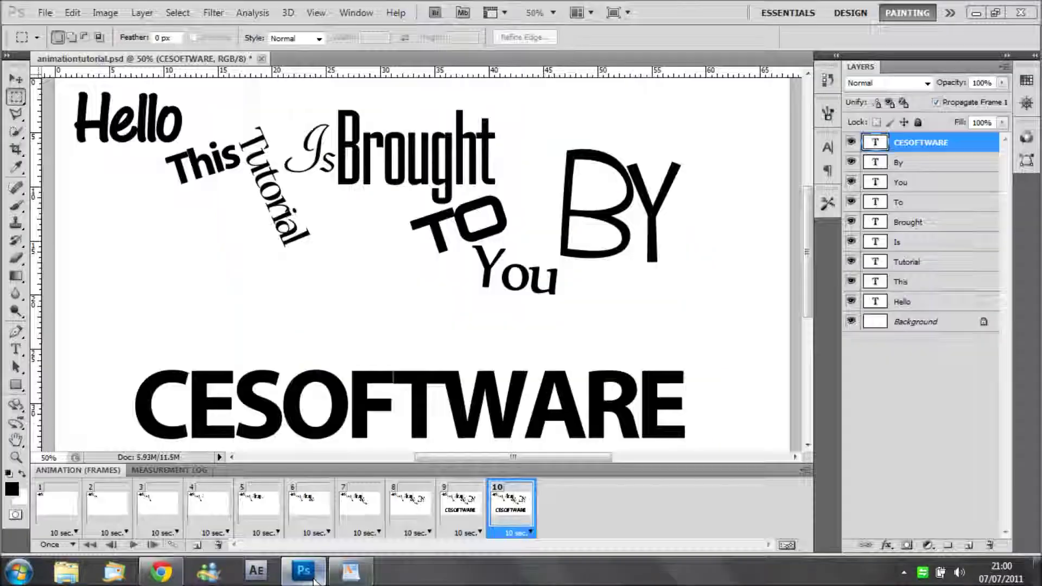
- Give all ten frames a 0.2-second delay and set looping to Forever
{"action": "left_click", "coordinate": [73, 493], "text": "shift"}
{"action": "left_click", "coordinate": [75, 533]}
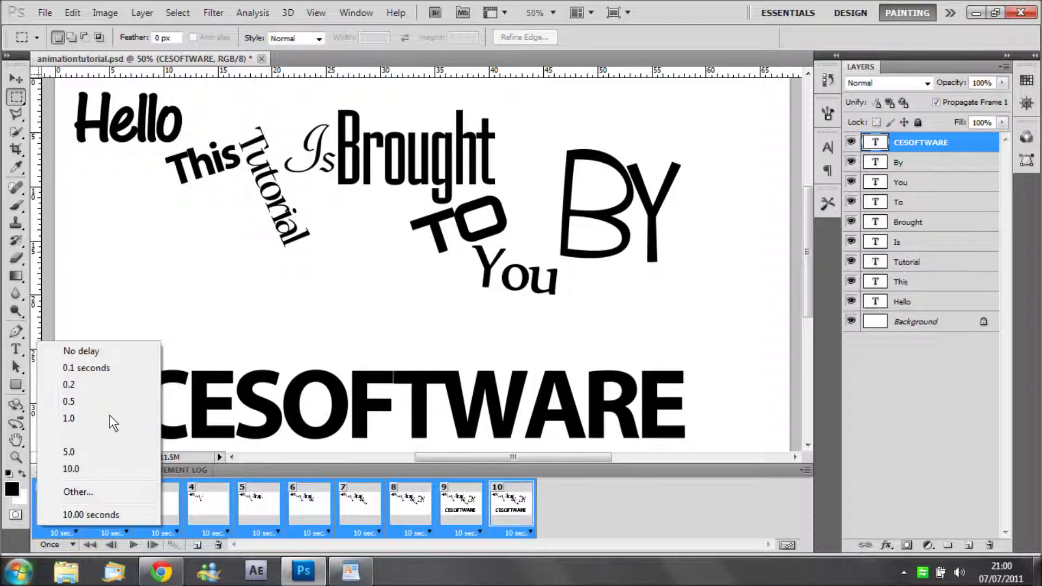
{"action": "left_click", "coordinate": [96, 382]}
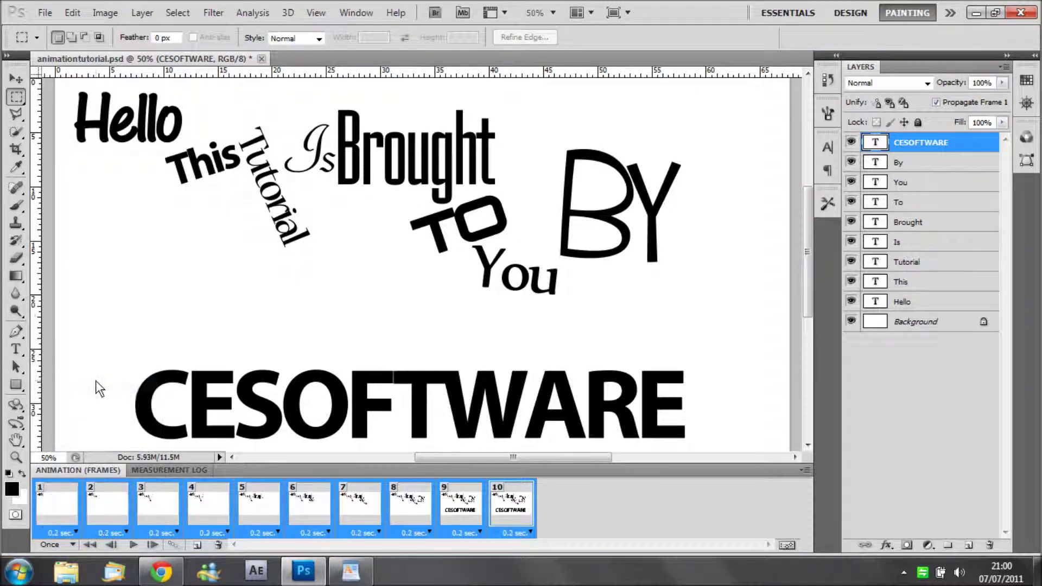
{"action": "left_click", "coordinate": [71, 545]}
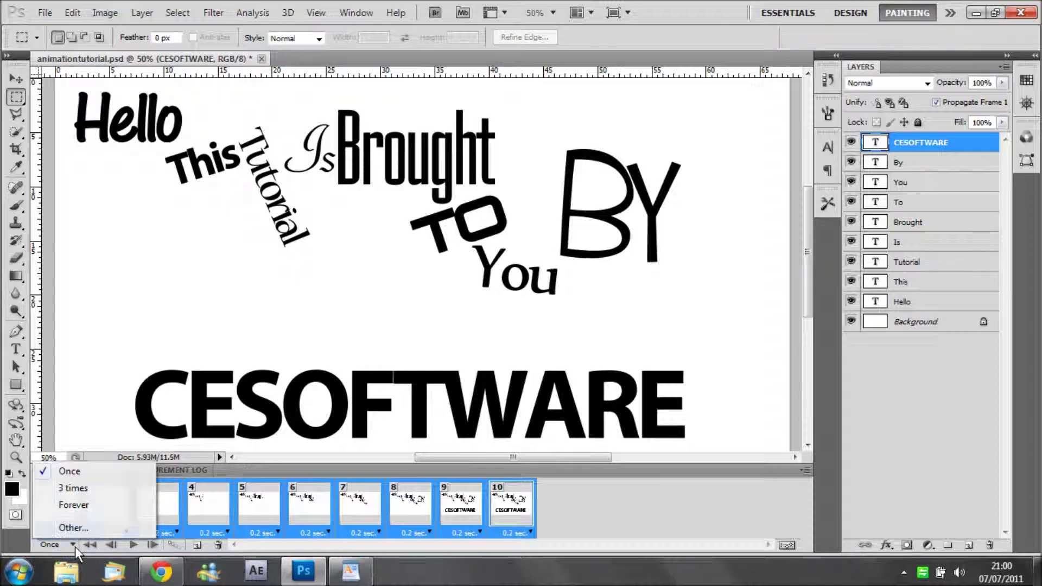
{"action": "left_click", "coordinate": [82, 505]}
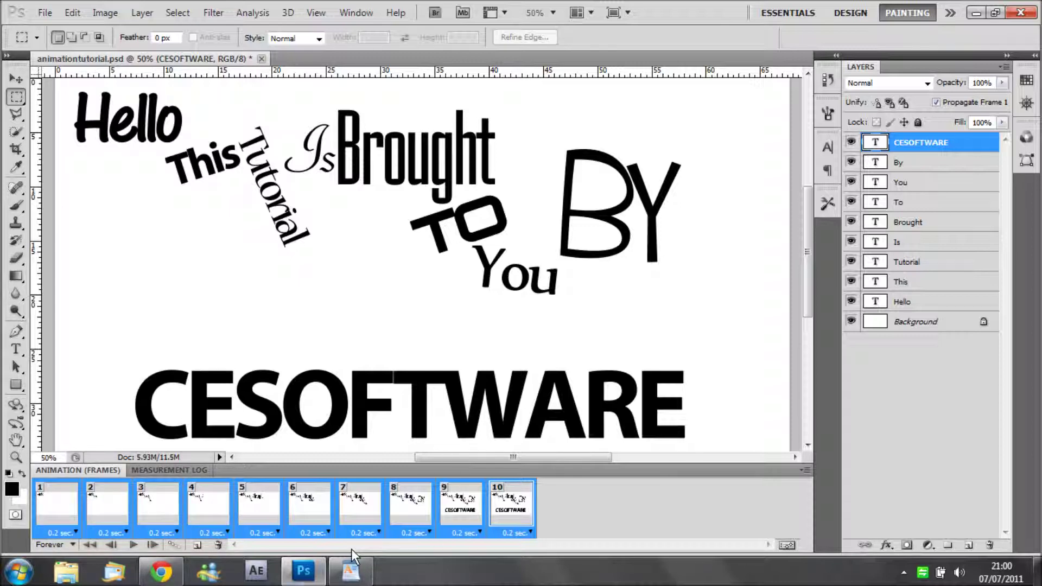
{"action": "left_click", "coordinate": [304, 570]}
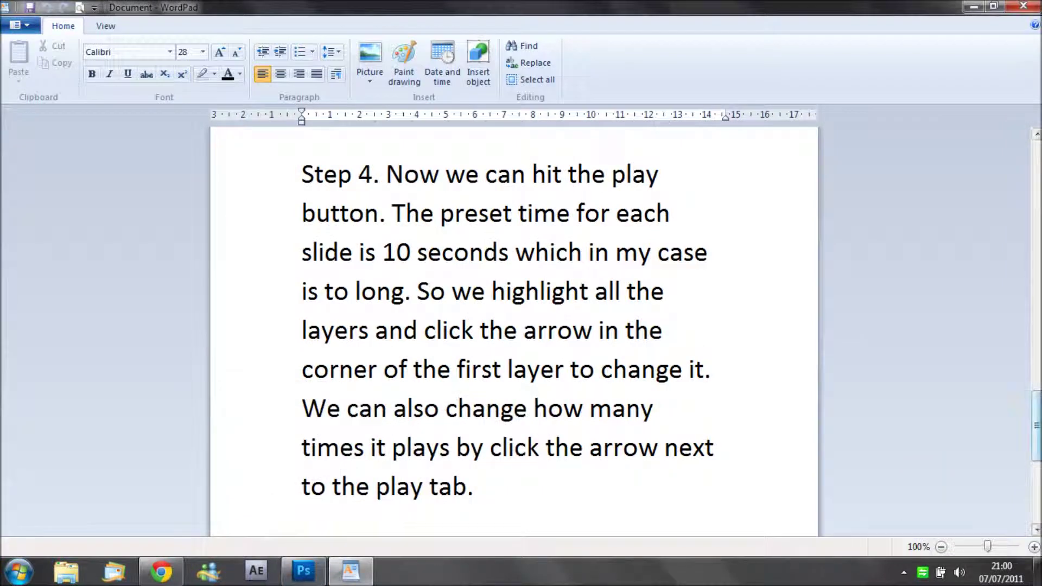
- Scroll the notes to Step 5 on saving as GIF via Save for Web & Devices
{"action": "scroll", "coordinate": [513, 331], "scroll_direction": "down", "scroll_amount": 2}
{"action": "scroll", "coordinate": [513, 331], "scroll_direction": "down", "scroll_amount": 1}
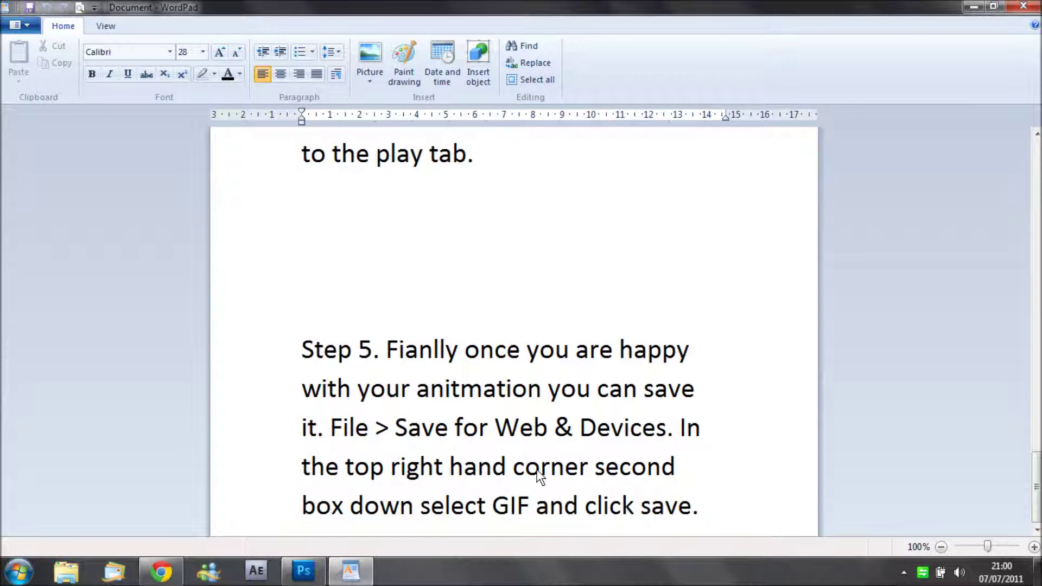
{"action": "left_click", "coordinate": [304, 573]}
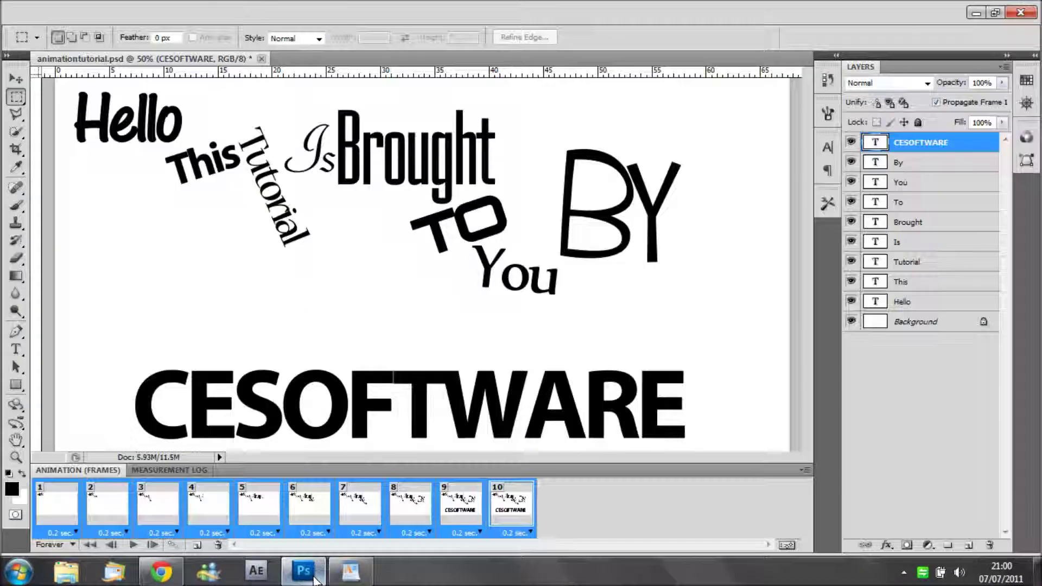
- Save the animation as GIF 'animationtutorial' to the Desktop via Save for Web & Devices
{"action": "left_click", "coordinate": [44, 12]}
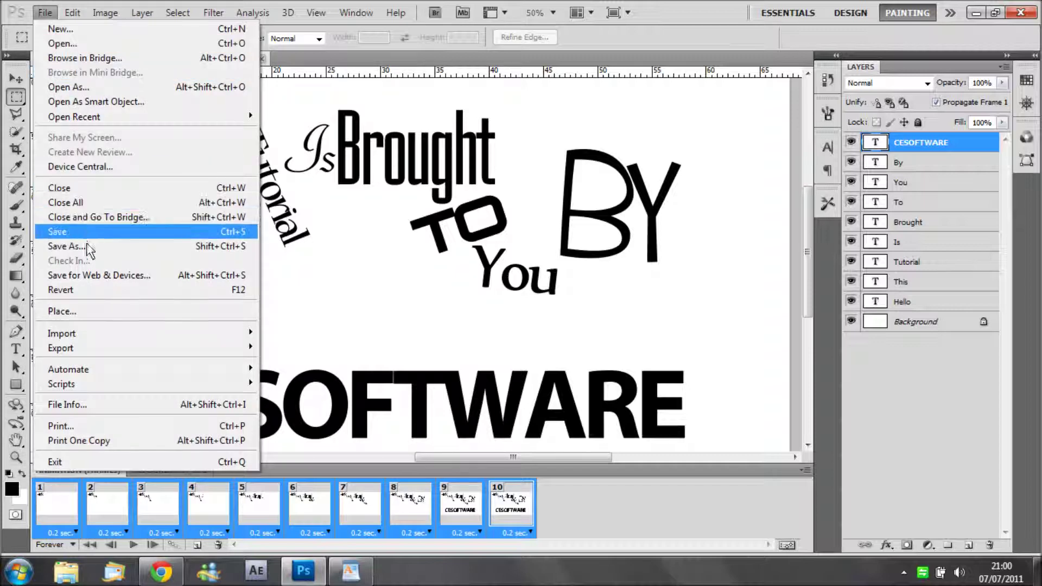
{"action": "left_click", "coordinate": [94, 275]}
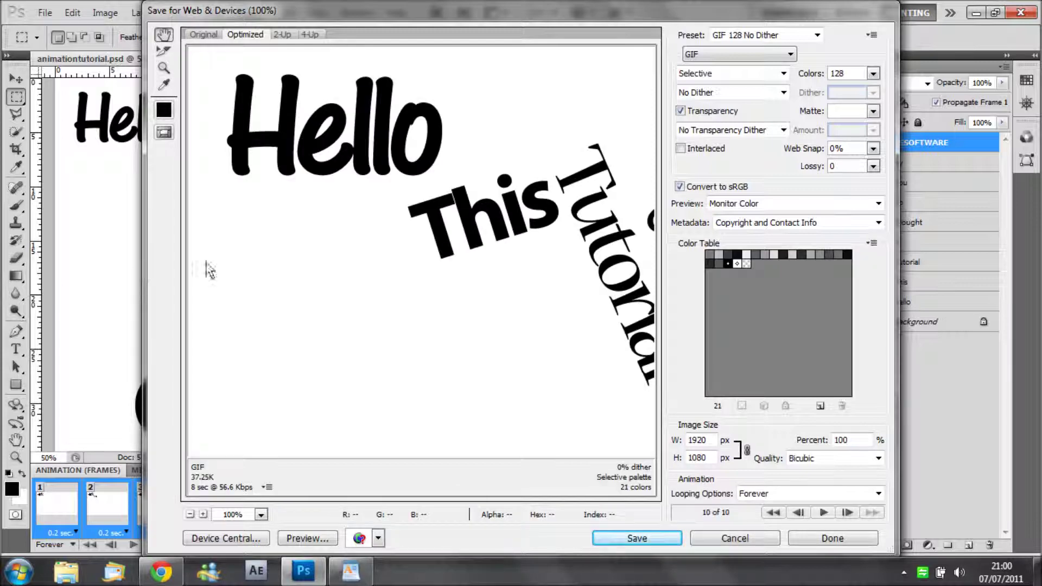
{"action": "left_click", "coordinate": [722, 56]}
{"action": "left_click", "coordinate": [721, 64]}
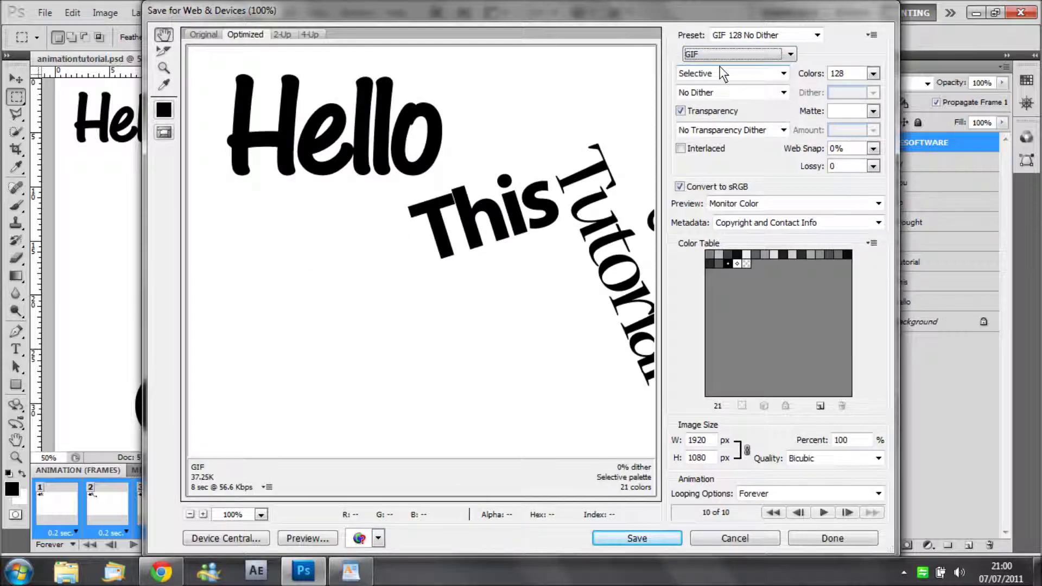
{"action": "left_click", "coordinate": [664, 536]}
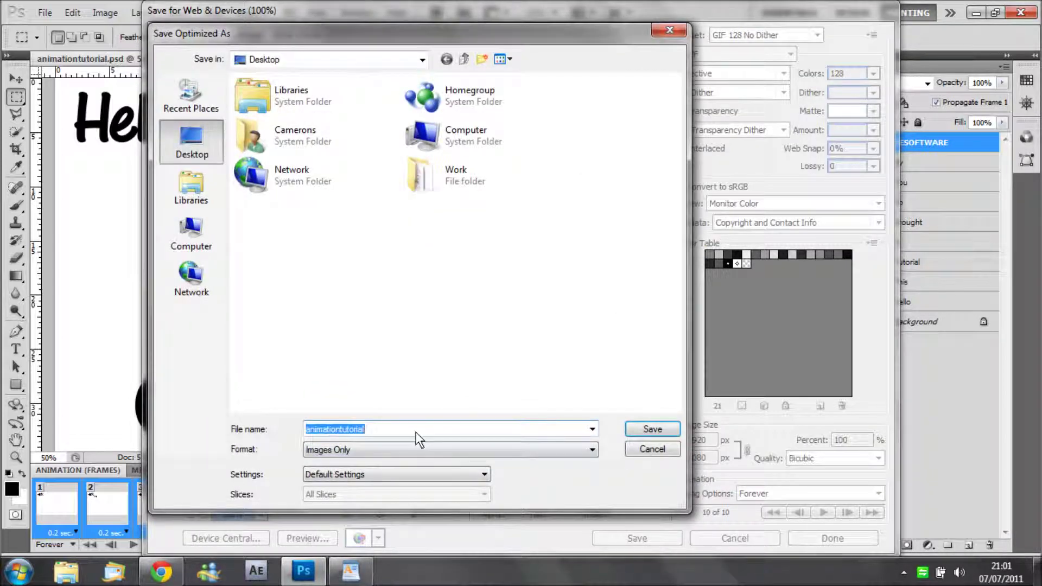
{"action": "left_click", "coordinate": [643, 429]}
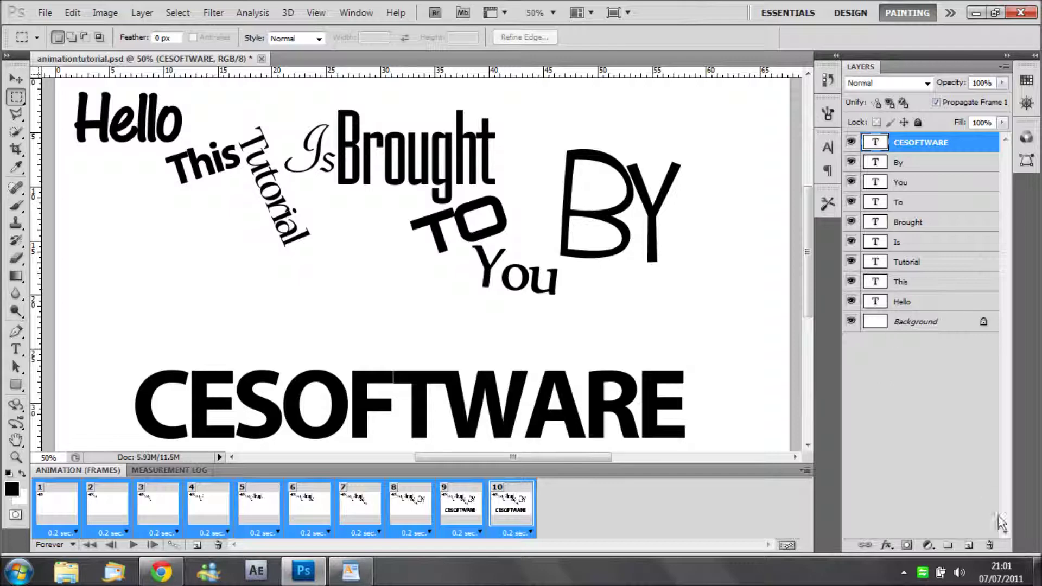
- Move the animationtutorial icon to the desktop centre and bring up Chrome
{"action": "left_click", "coordinate": [1037, 568]}
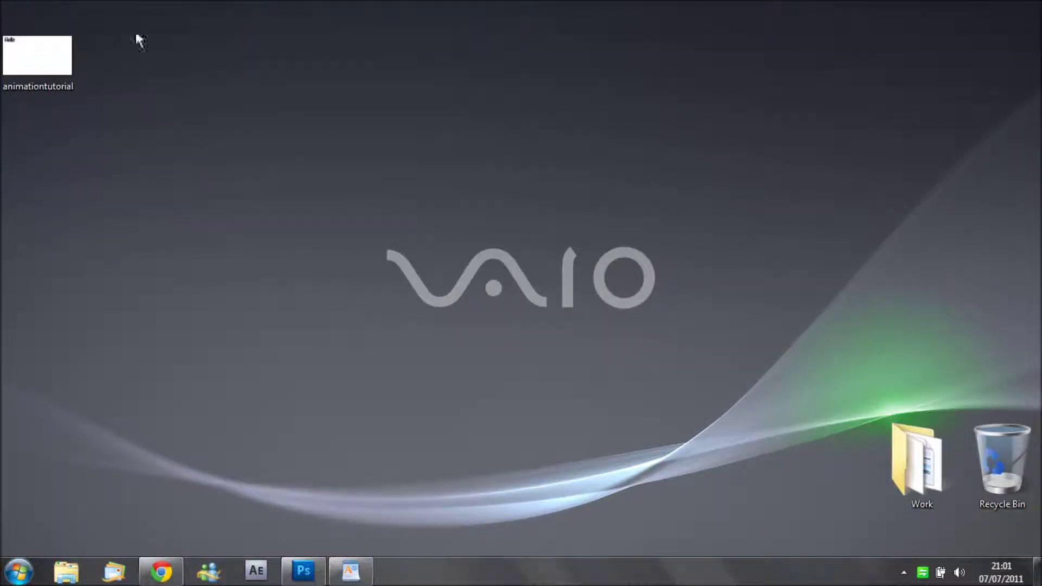
{"action": "mouse_move", "coordinate": [37, 72]}
{"action": "left_mouse_down"}
{"action": "mouse_move", "coordinate": [463, 100]}
{"action": "mouse_move", "coordinate": [461, 213]}
{"action": "left_mouse_up"}
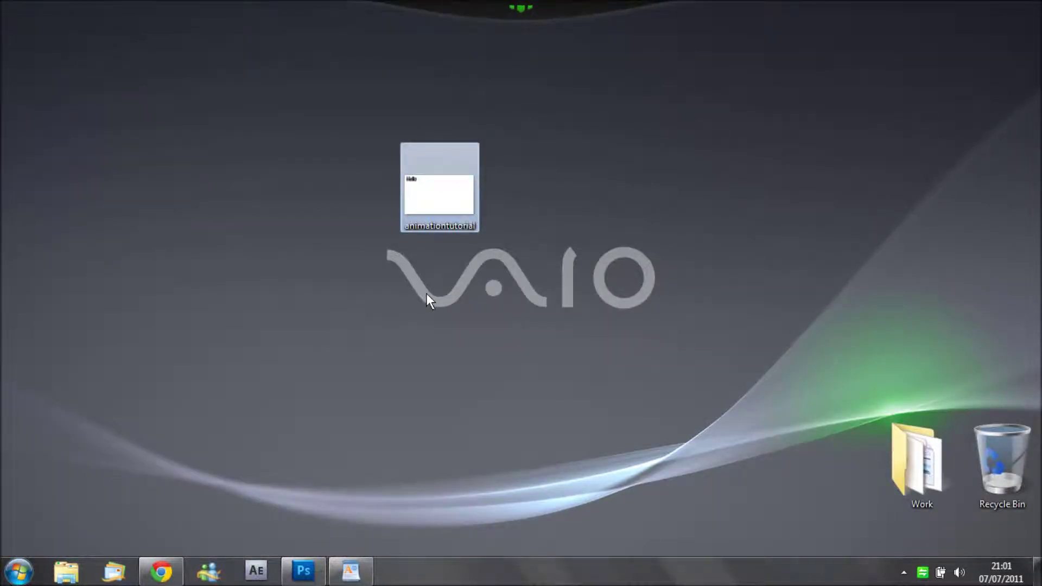
{"action": "left_click", "coordinate": [161, 571]}
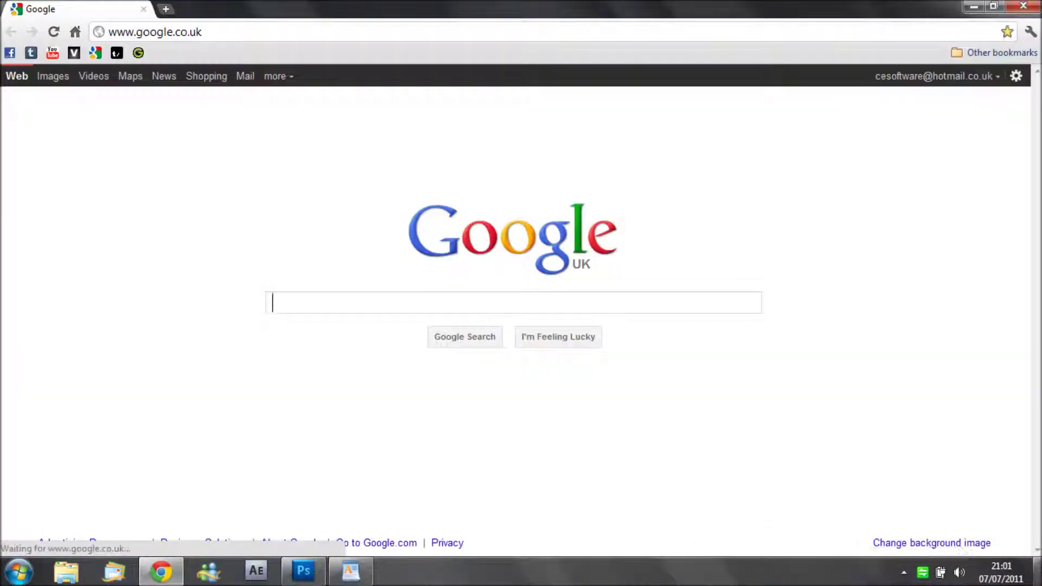
- Play animationtutorial.gif in Chrome's current tab, then start a new line in WordPad
{"action": "left_click", "coordinate": [1037, 571]}
{"action": "left_click_drag", "start_coordinate": [439, 190], "coordinate": [156, 567]}
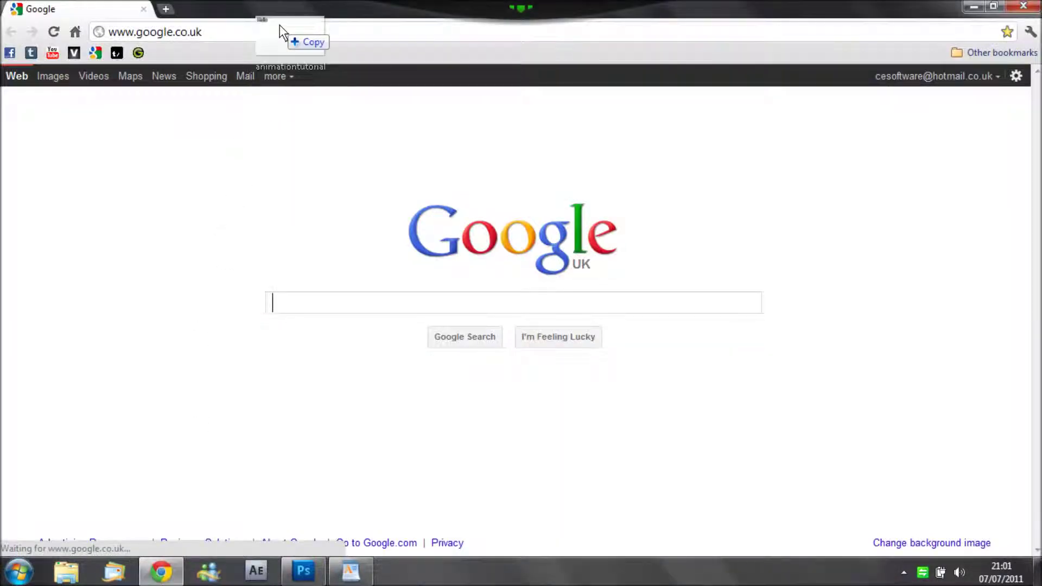
{"action": "left_click_drag", "start_coordinate": [156, 571], "coordinate": [278, 36]}
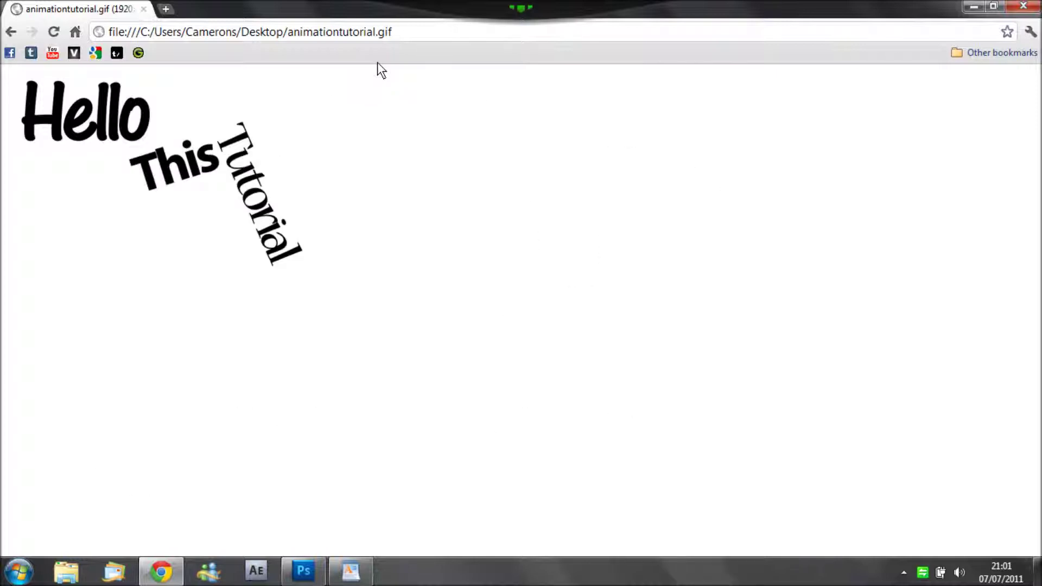
{"action": "left_click", "coordinate": [351, 571]}
{"action": "key", "text": "Return"}
{"action": "key", "text": "Return"}
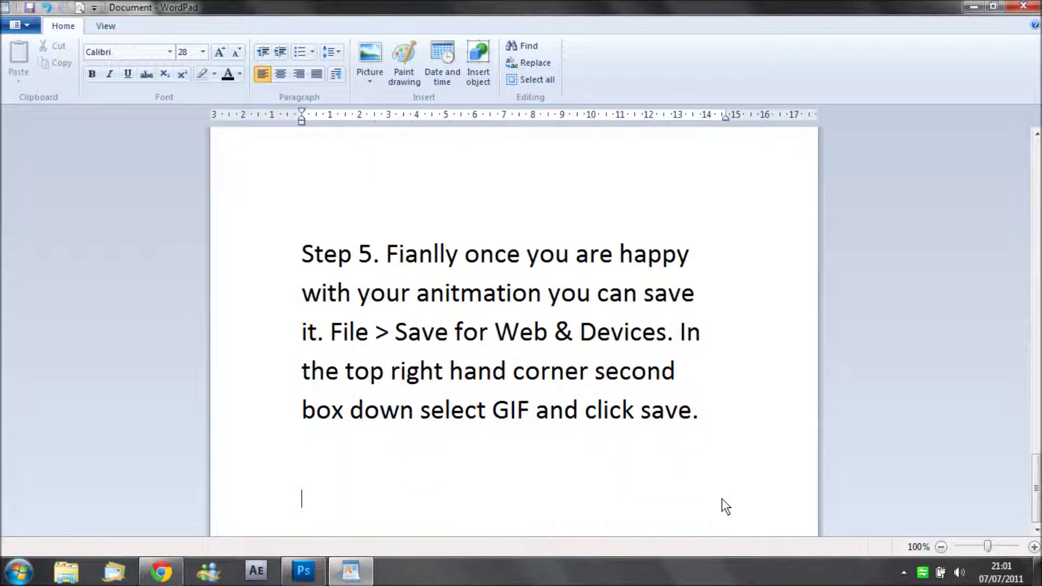
- Fix the stray lowercase t and type 'Thanks for watching.' as the closing line below Step 5
{"action": "key", "text": "Caps_Lock"}
{"action": "key", "text": "BackSpace"}
{"action": "key", "text": "Caps_Lock"}
{"action": "type", "text": "T"}
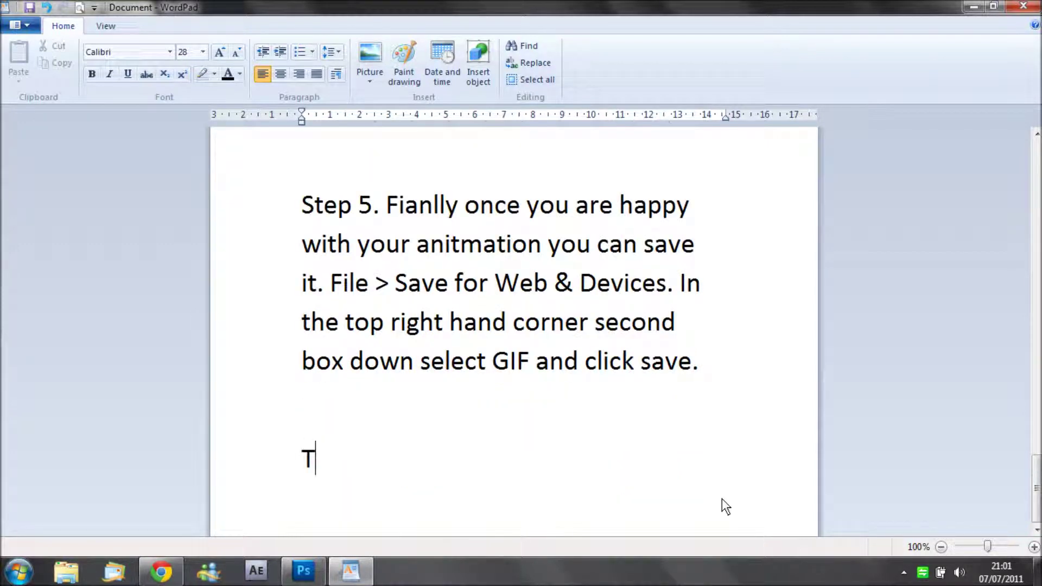
{"action": "type", "text": "hanks for "}
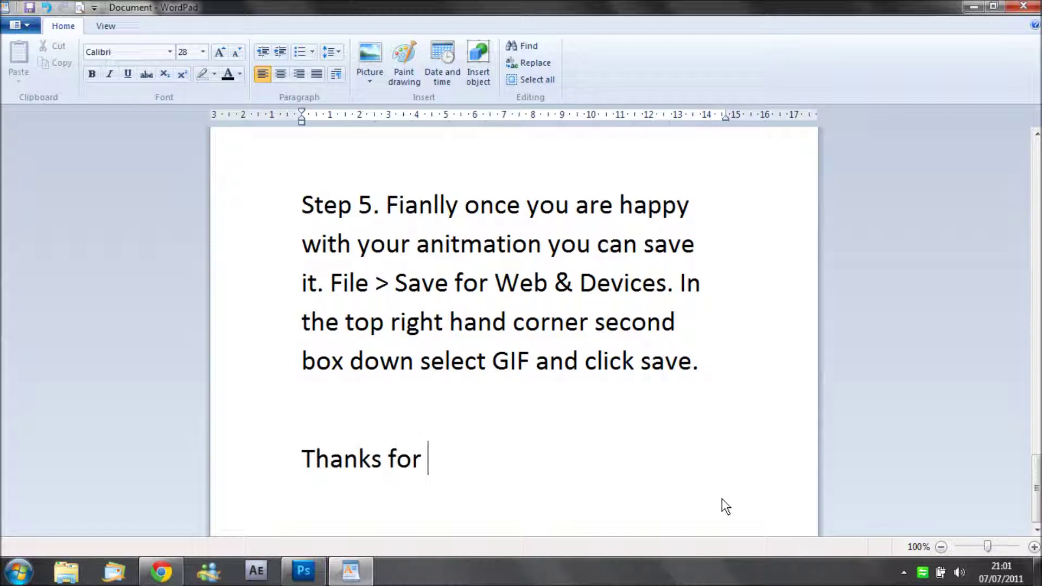
{"action": "type", "text": "watching."}
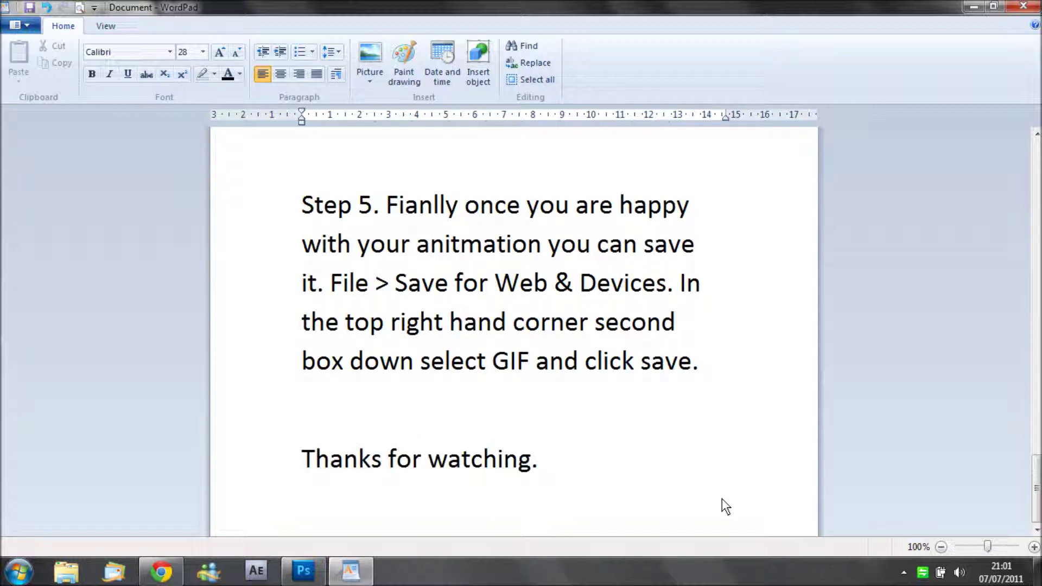